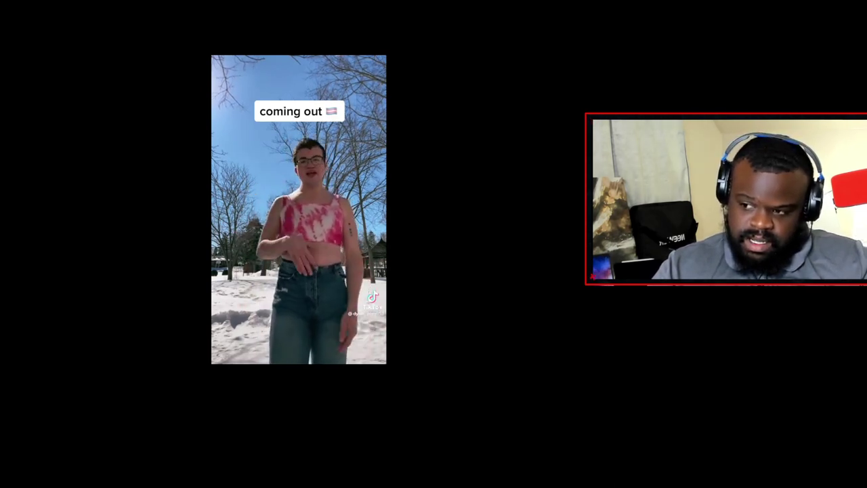
{"action": "left_click", "coordinate": [453, 313]}
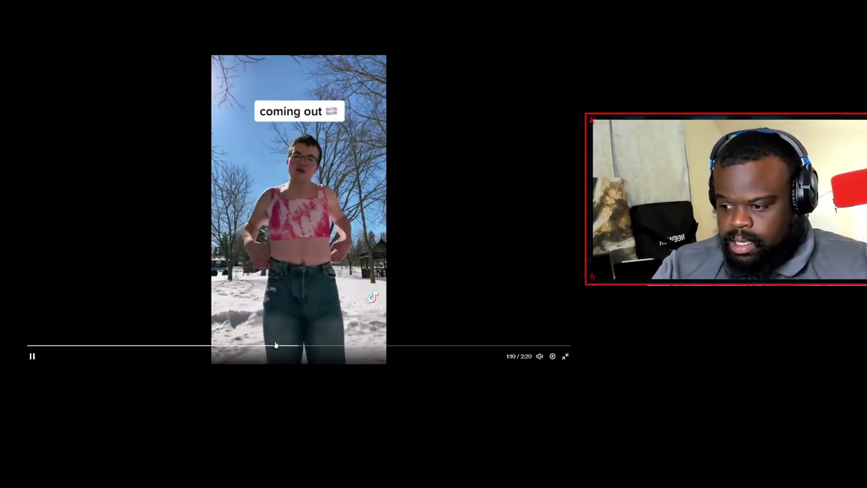
{"action": "left_click", "coordinate": [271, 346]}
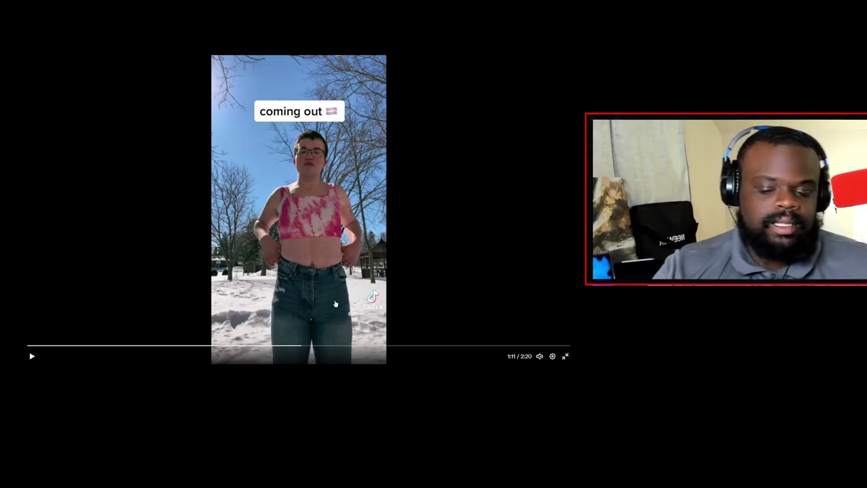
{"action": "key", "text": "space"}
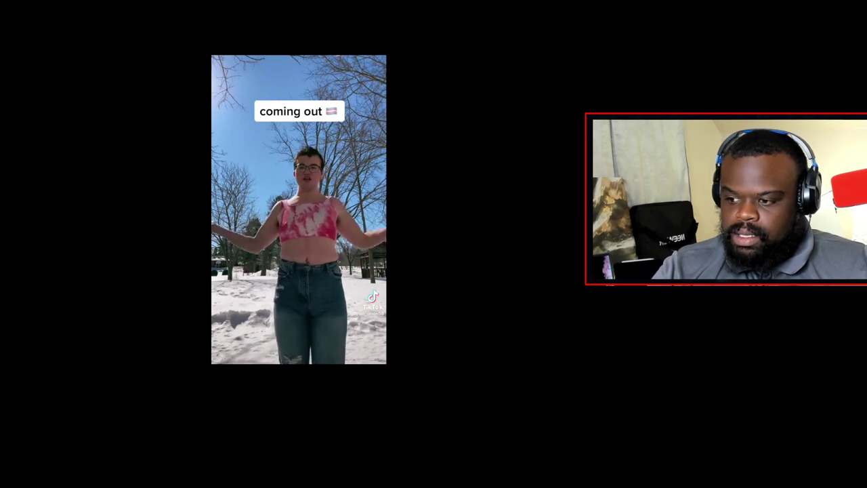
{"action": "left_click", "coordinate": [476, 259]}
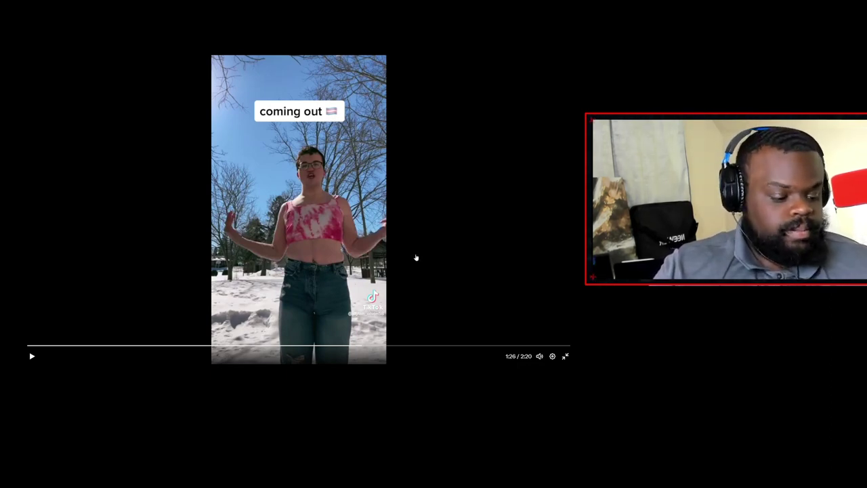
{"action": "left_click", "coordinate": [416, 258]}
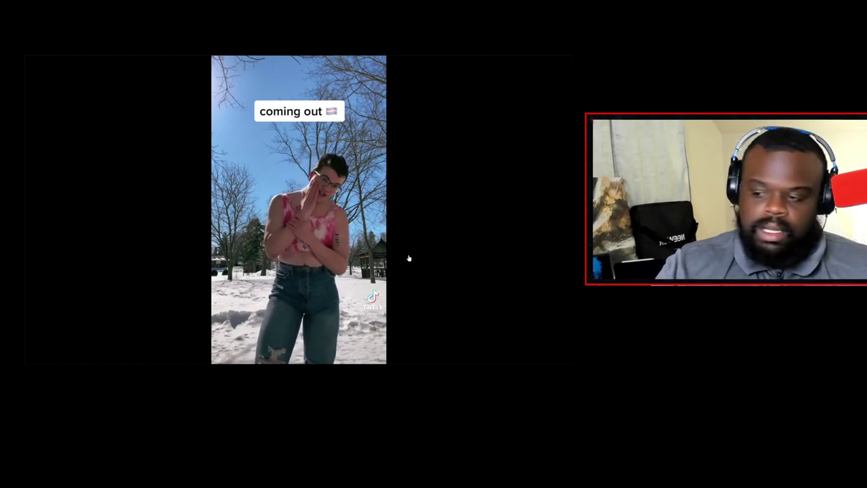
{"action": "left_click", "coordinate": [410, 258]}
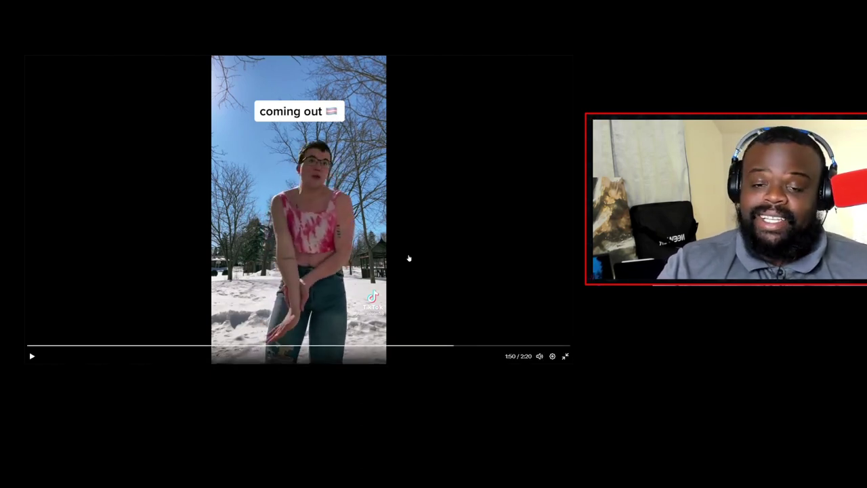
{"action": "left_click", "coordinate": [409, 258]}
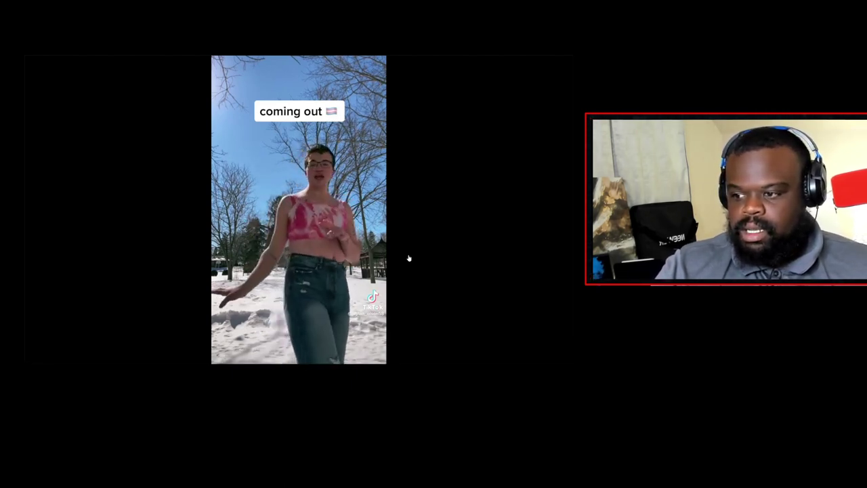
{"action": "left_click", "coordinate": [409, 258]}
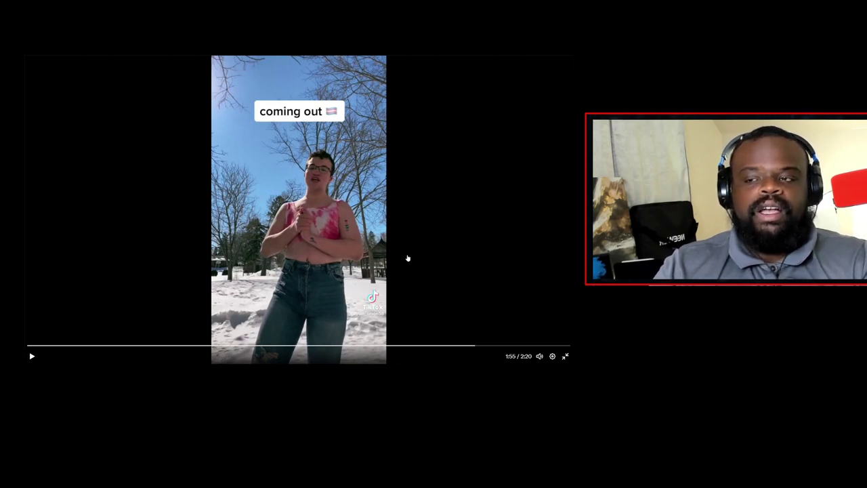
{"action": "left_click", "coordinate": [407, 258]}
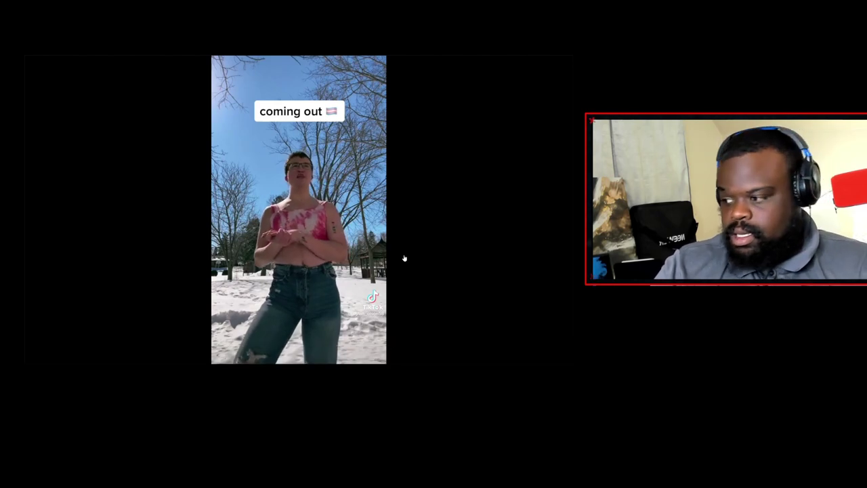